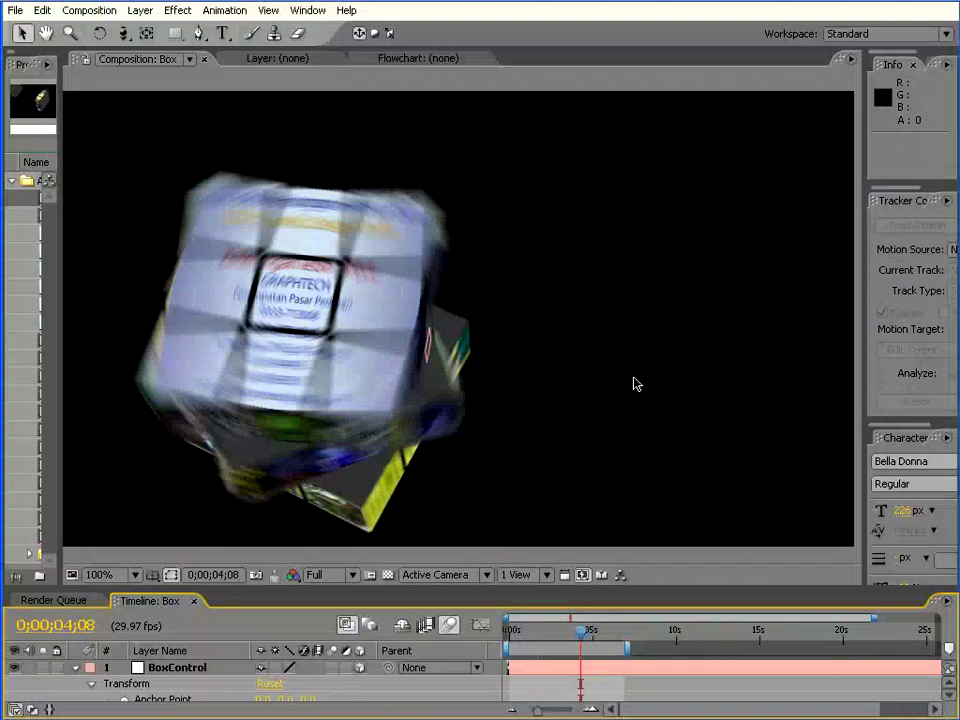
Preview the cube animation and scrub the timeline to around 6 seconds
{"action": "key", "text": "KP_0"}
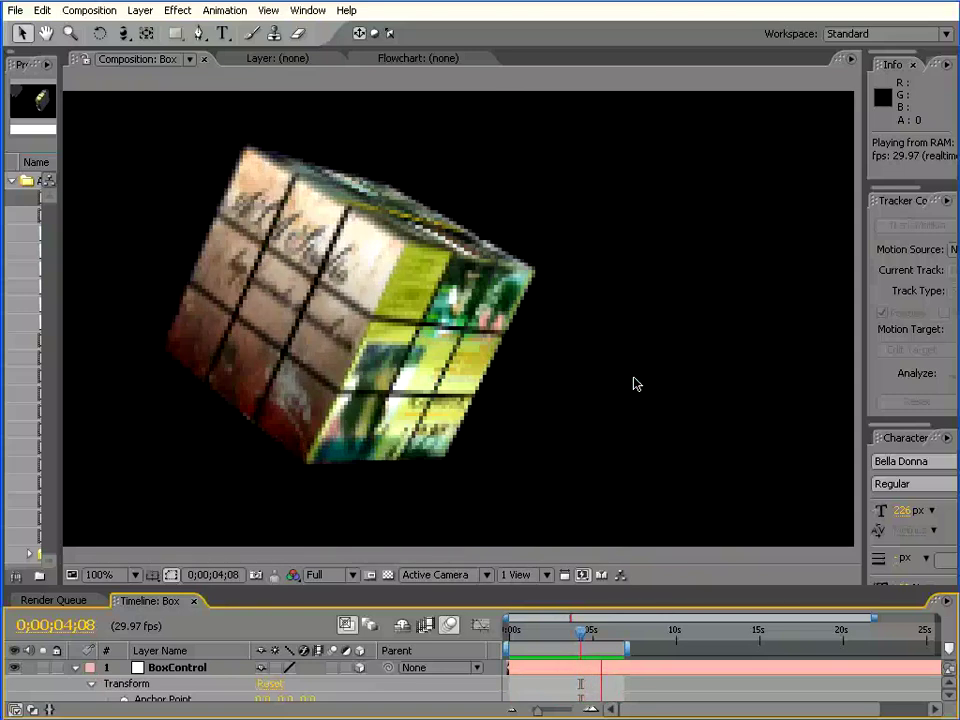
{"action": "mouse_move", "coordinate": [548, 636]}
{"action": "left_mouse_down"}
{"action": "mouse_move", "coordinate": [620, 640]}
{"action": "mouse_move", "coordinate": [536, 636]}
{"action": "left_mouse_up"}
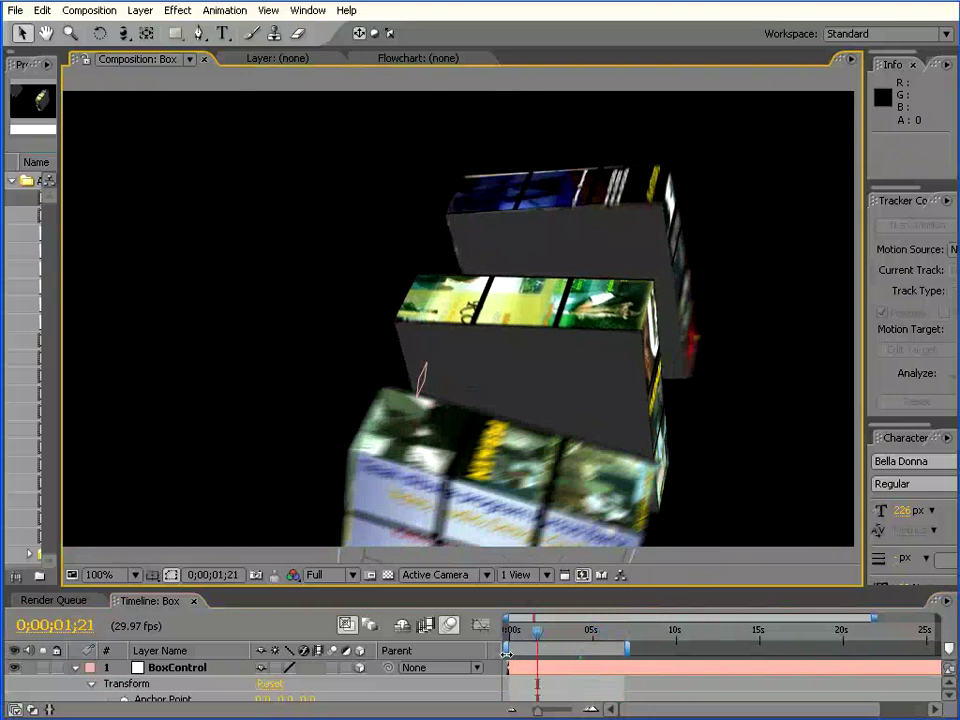
{"action": "mouse_move", "coordinate": [540, 638]}
{"action": "left_mouse_down"}
{"action": "mouse_move", "coordinate": [736, 648]}
{"action": "mouse_move", "coordinate": [735, 638]}
{"action": "left_mouse_up"}
Trim the work area end marker back to about 0;00;06;02
{"action": "left_click", "coordinate": [698, 633]}
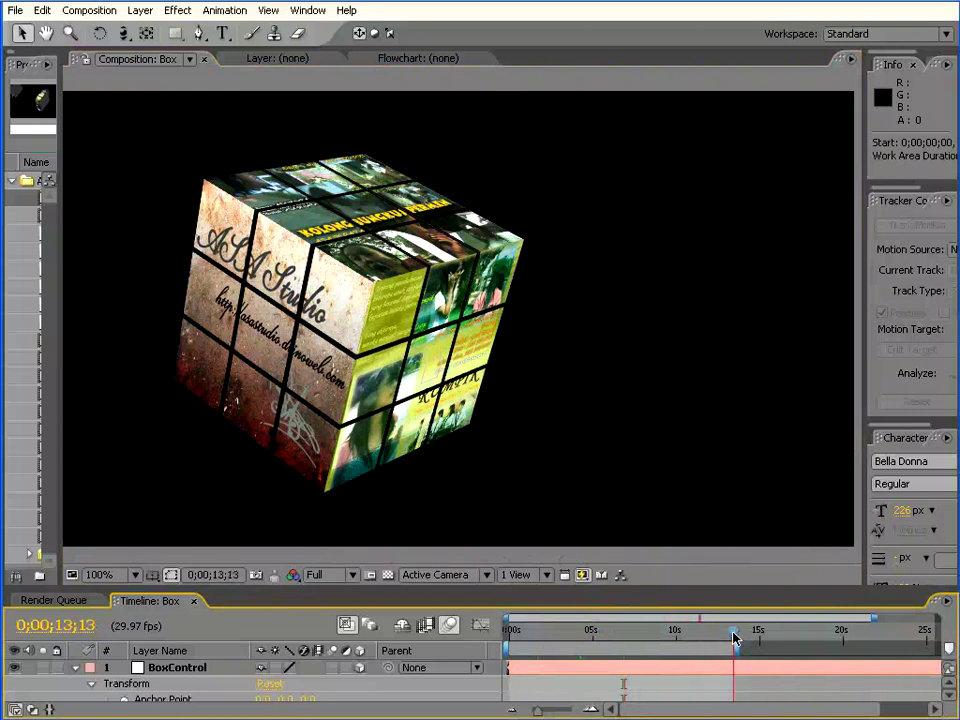
{"action": "mouse_move", "coordinate": [735, 638]}
{"action": "left_mouse_down"}
{"action": "mouse_move", "coordinate": [505, 638]}
{"action": "mouse_move", "coordinate": [611, 638]}
{"action": "left_mouse_up"}
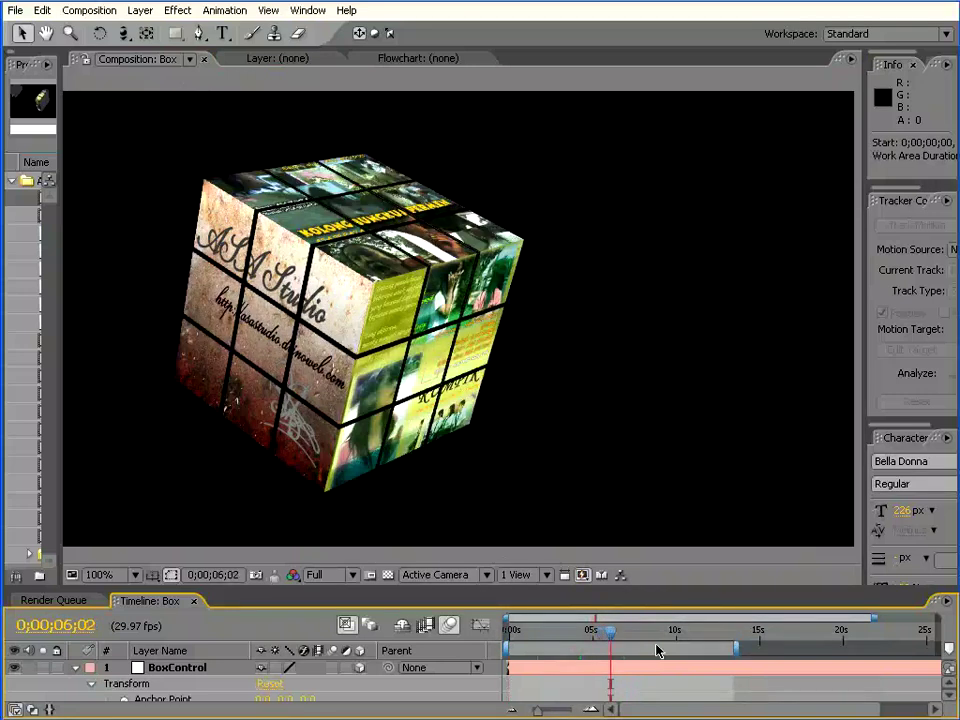
{"action": "left_click_drag", "start_coordinate": [736, 648], "coordinate": [615, 653]}
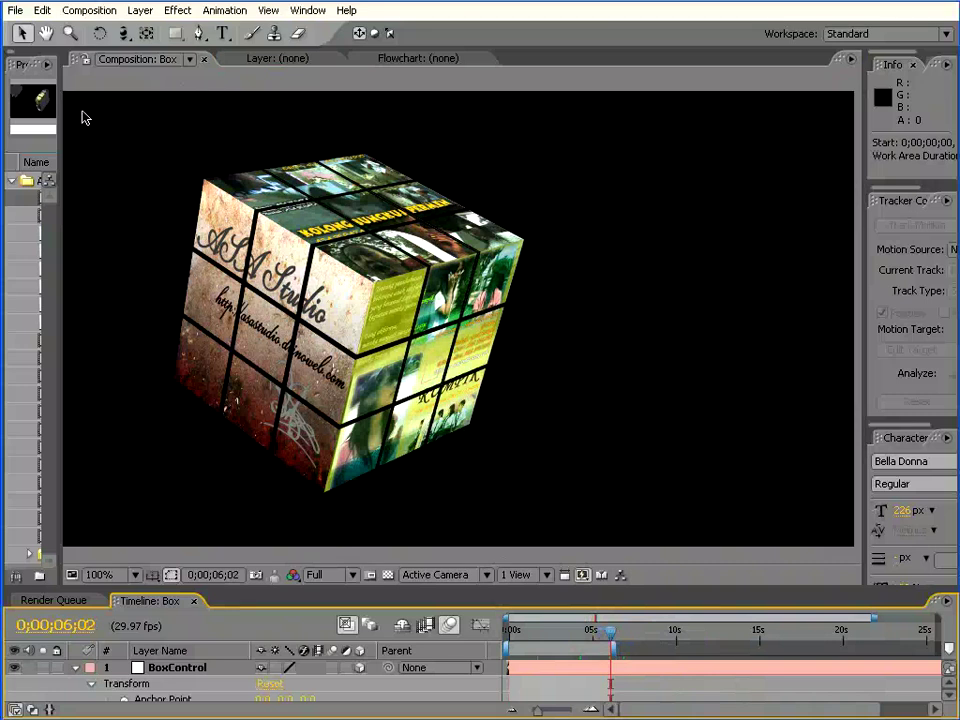
{"action": "left_click", "coordinate": [86, 14]}
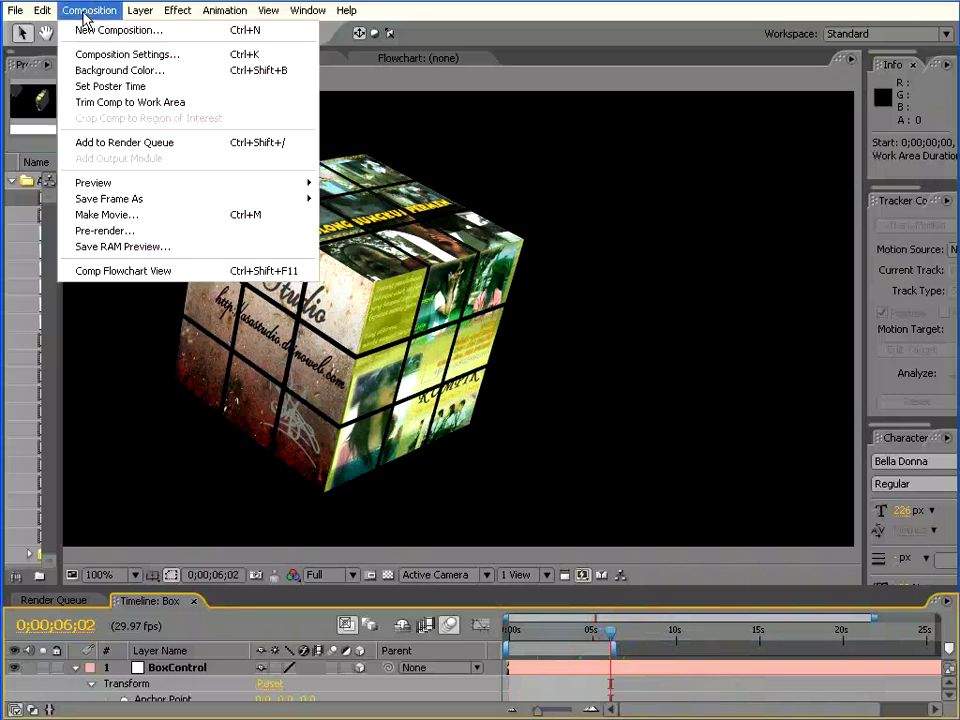
Add Box to the Render Queue with Best quality and Full resolution render settings
{"action": "left_click", "coordinate": [111, 146]}
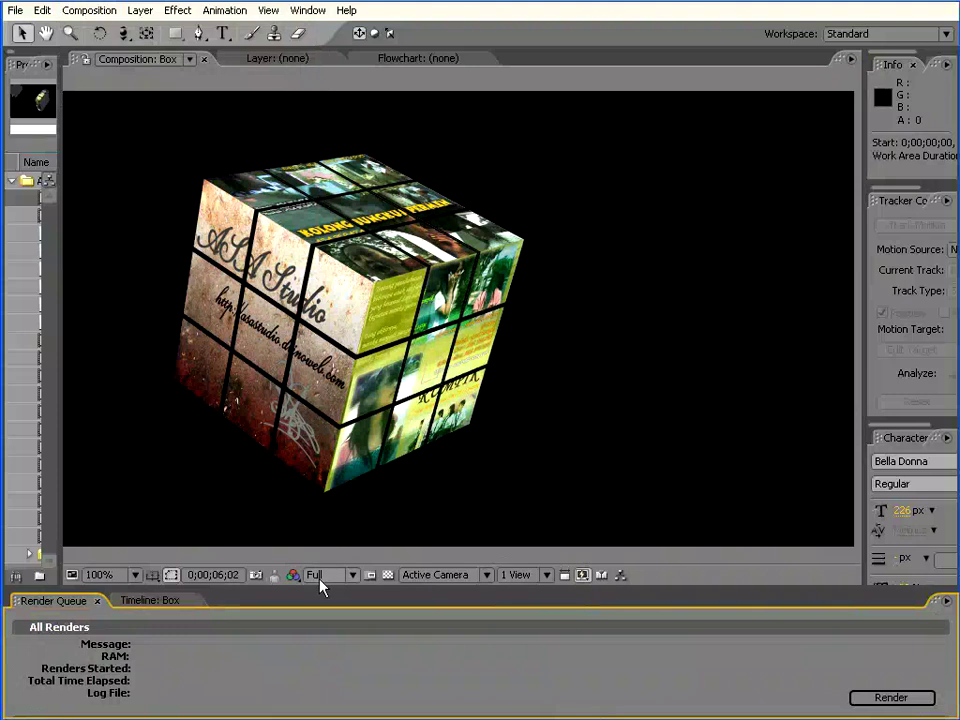
{"action": "left_click_drag", "start_coordinate": [318, 586], "coordinate": [320, 289]}
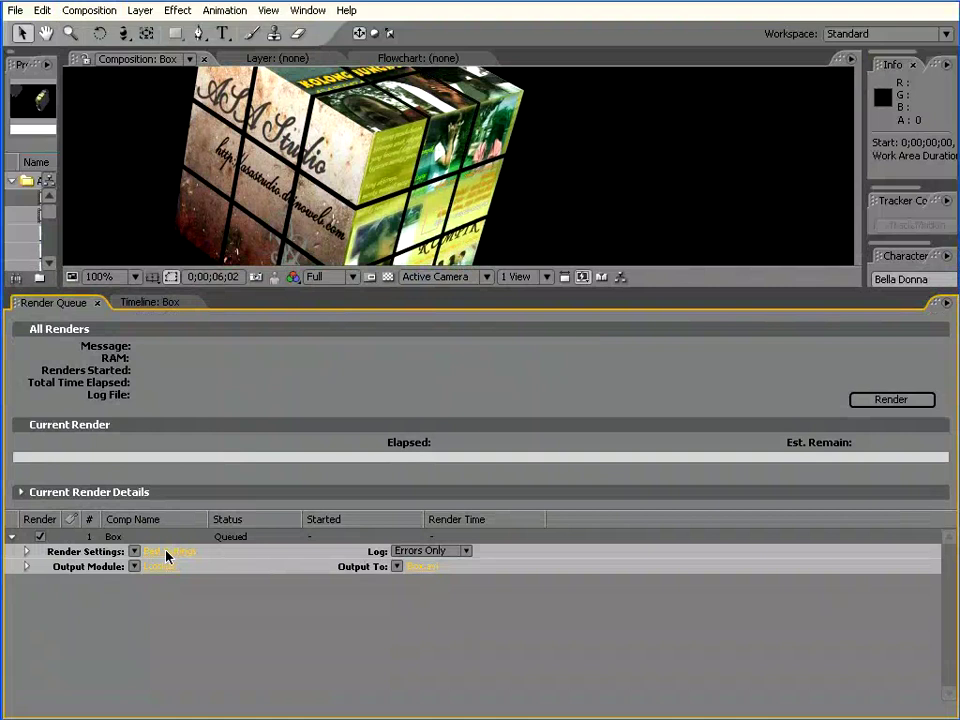
{"action": "left_click", "coordinate": [167, 552]}
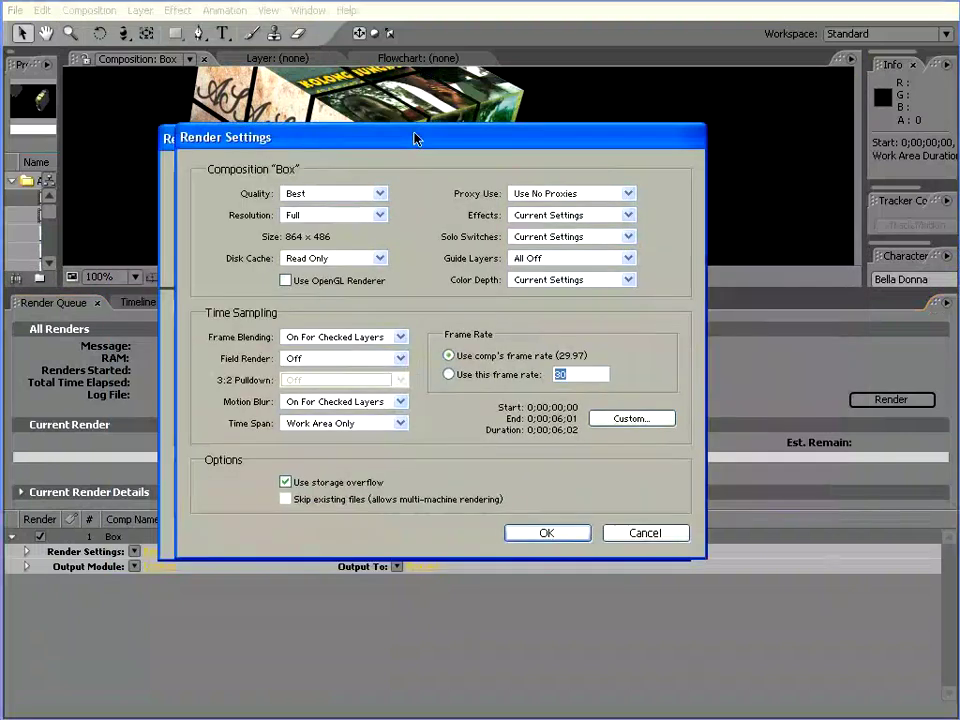
{"action": "left_click", "coordinate": [379, 193]}
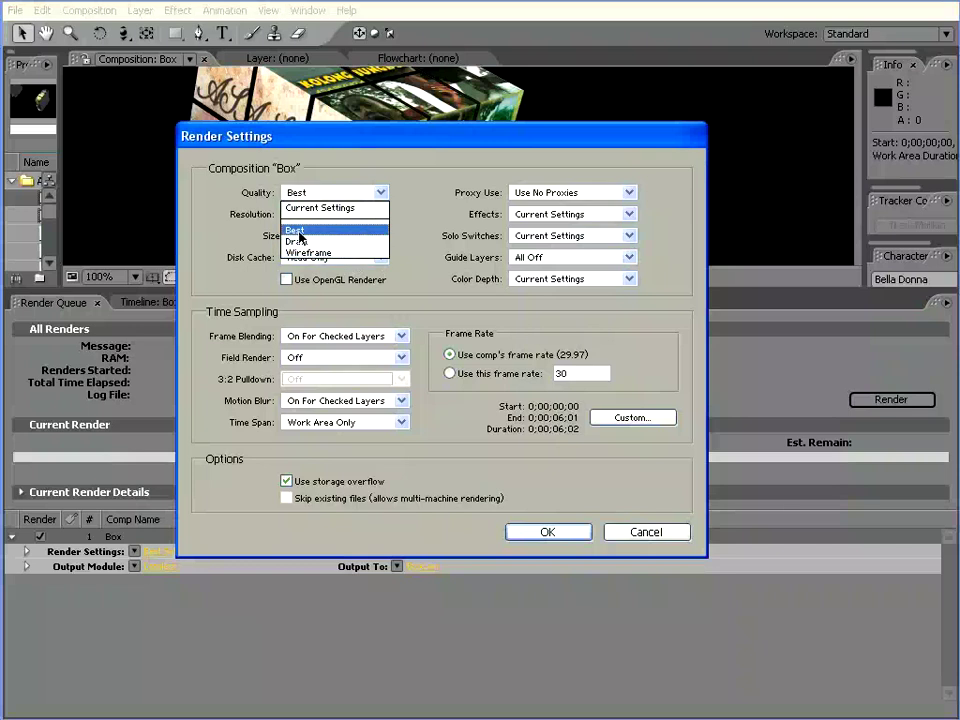
{"action": "left_click", "coordinate": [297, 231]}
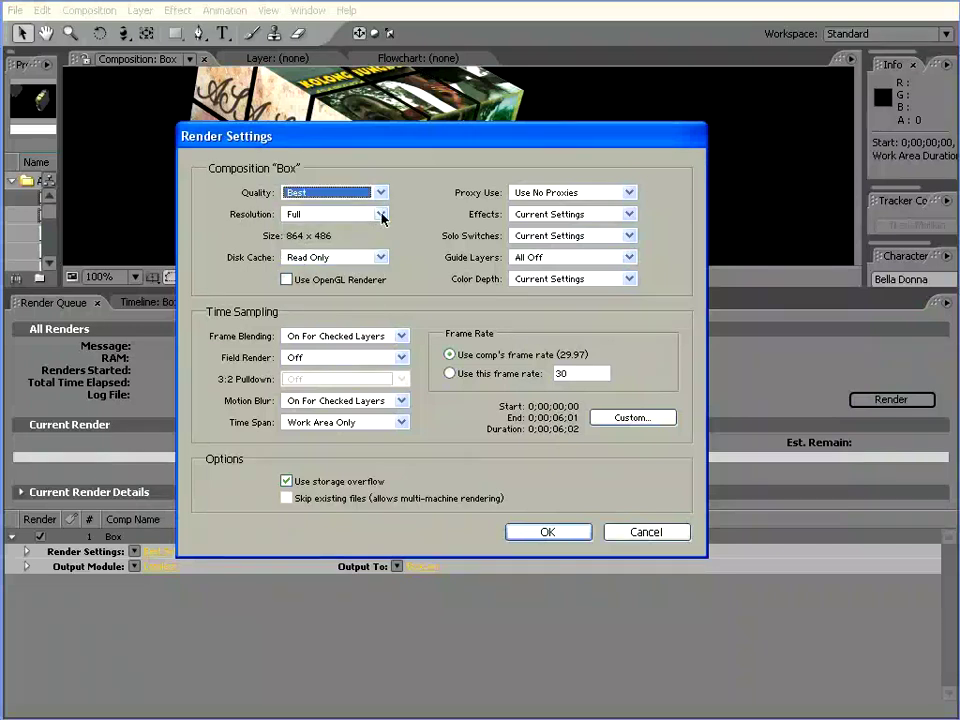
{"action": "left_click", "coordinate": [382, 215]}
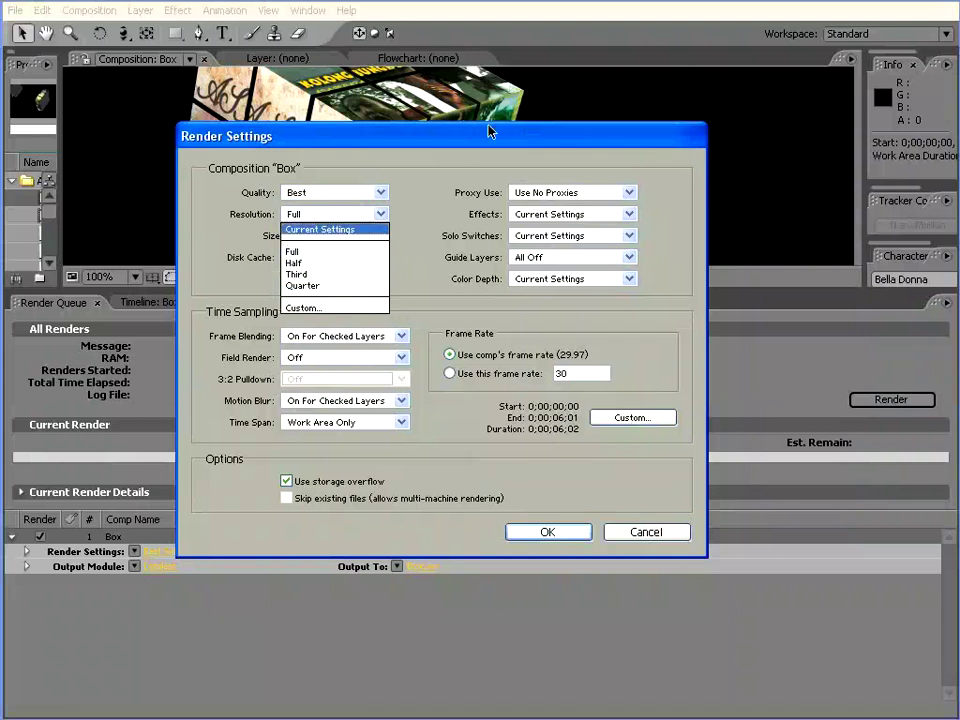
{"action": "left_click", "coordinate": [329, 252]}
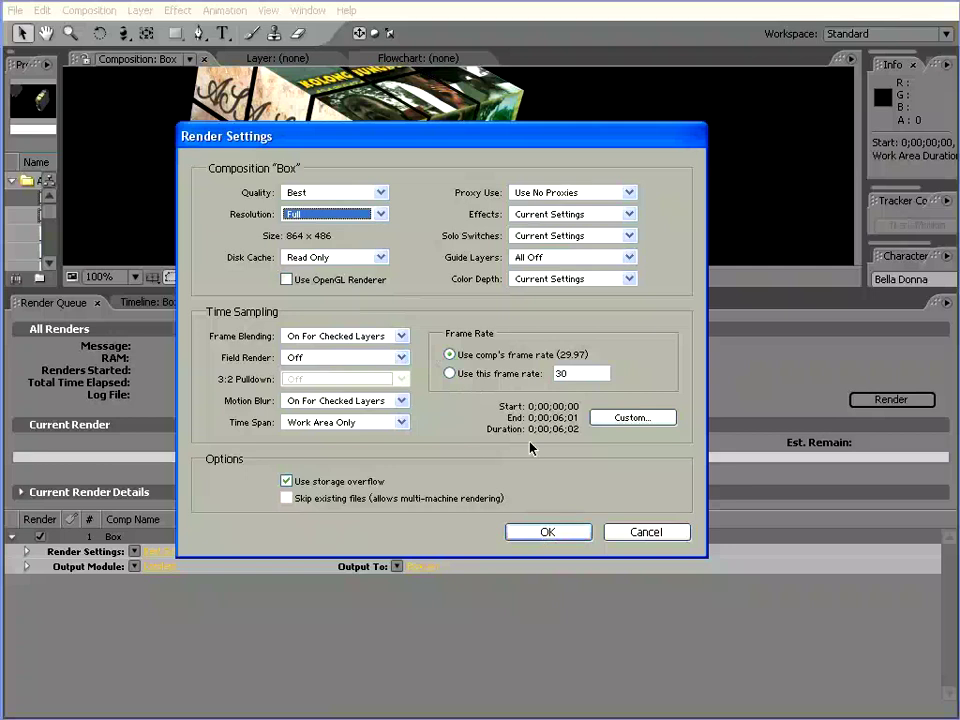
{"action": "left_click", "coordinate": [541, 532]}
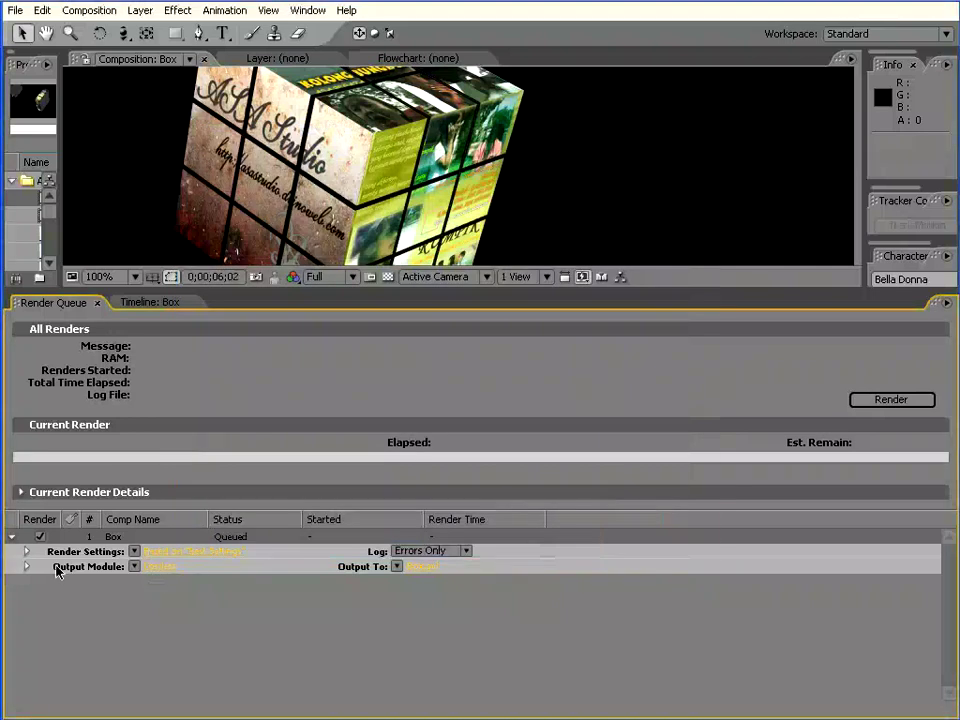
Set the output module format to QuickTime Movie, keeping Project Link embedding
{"action": "left_click", "coordinate": [148, 567]}
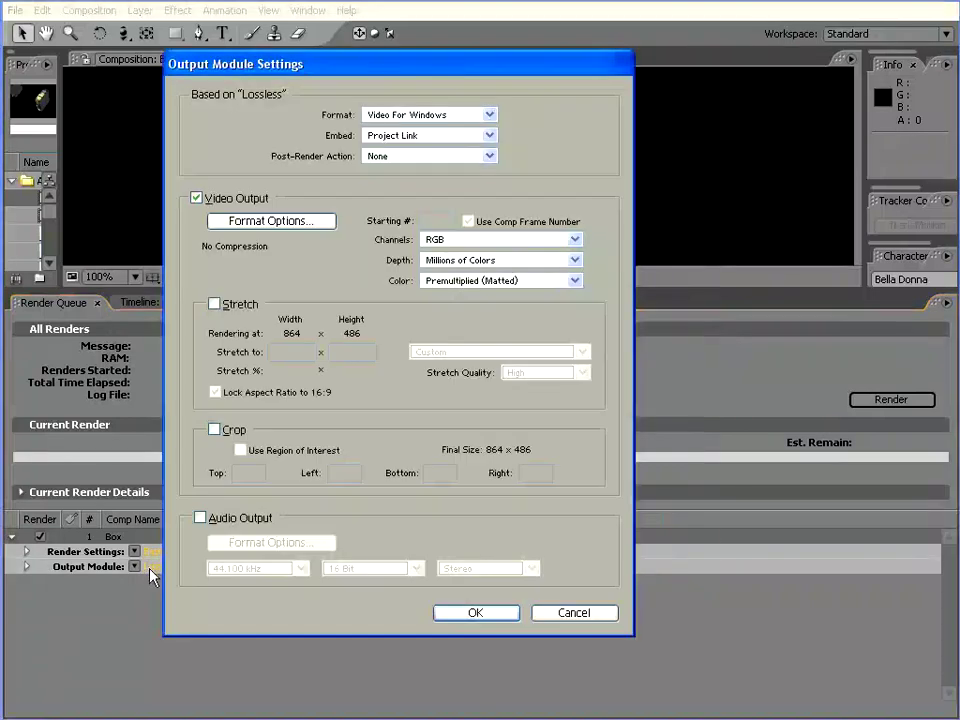
{"action": "left_click_drag", "start_coordinate": [372, 72], "coordinate": [416, 67]}
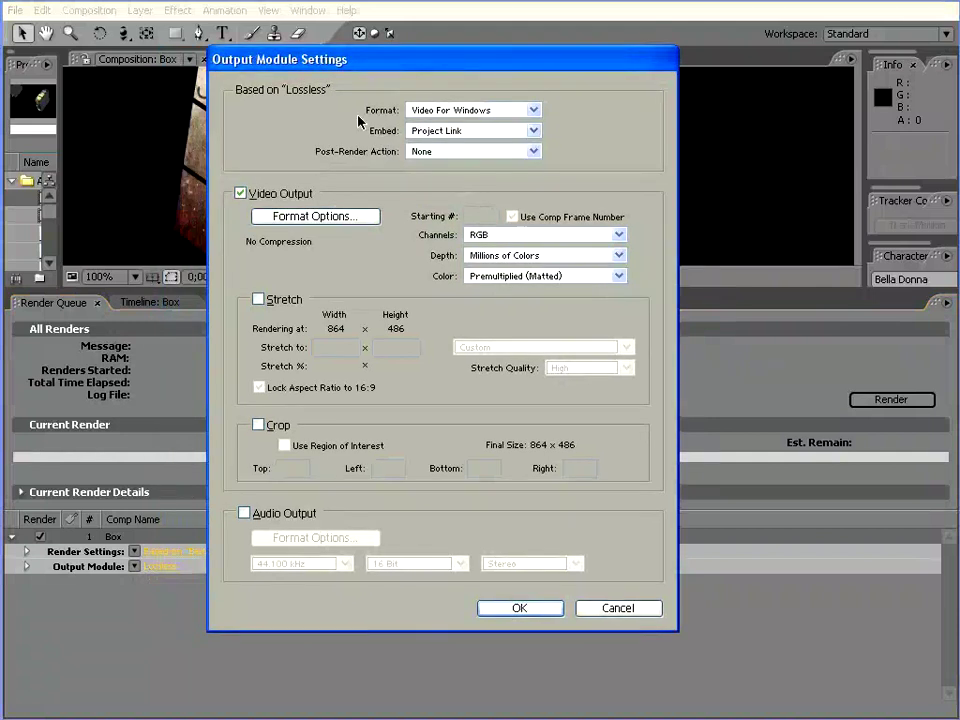
{"action": "left_click", "coordinate": [533, 111]}
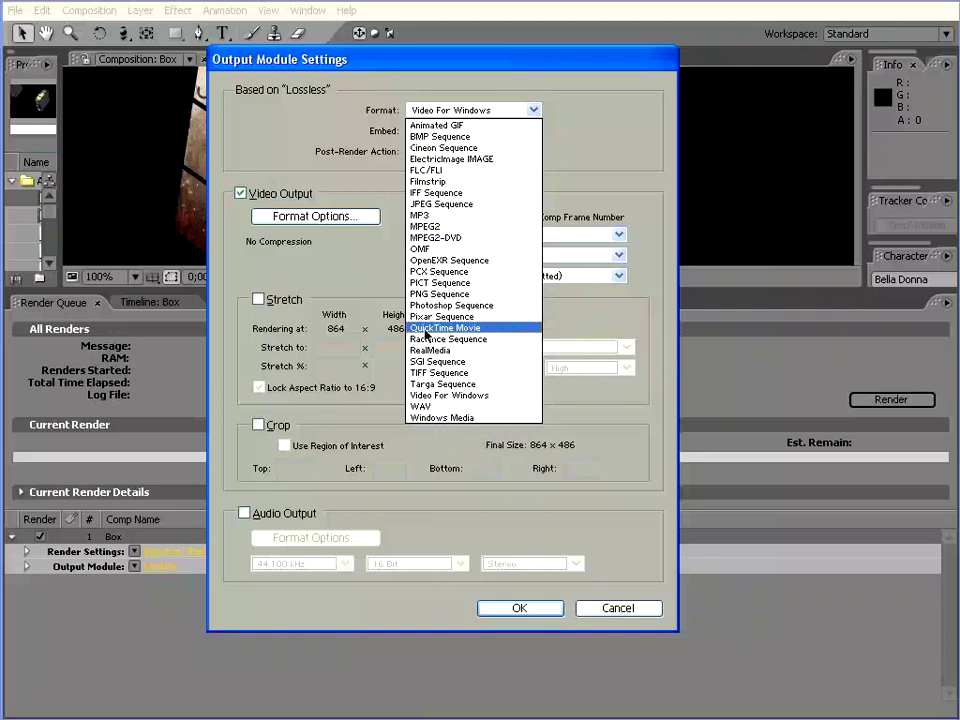
{"action": "left_click", "coordinate": [483, 328]}
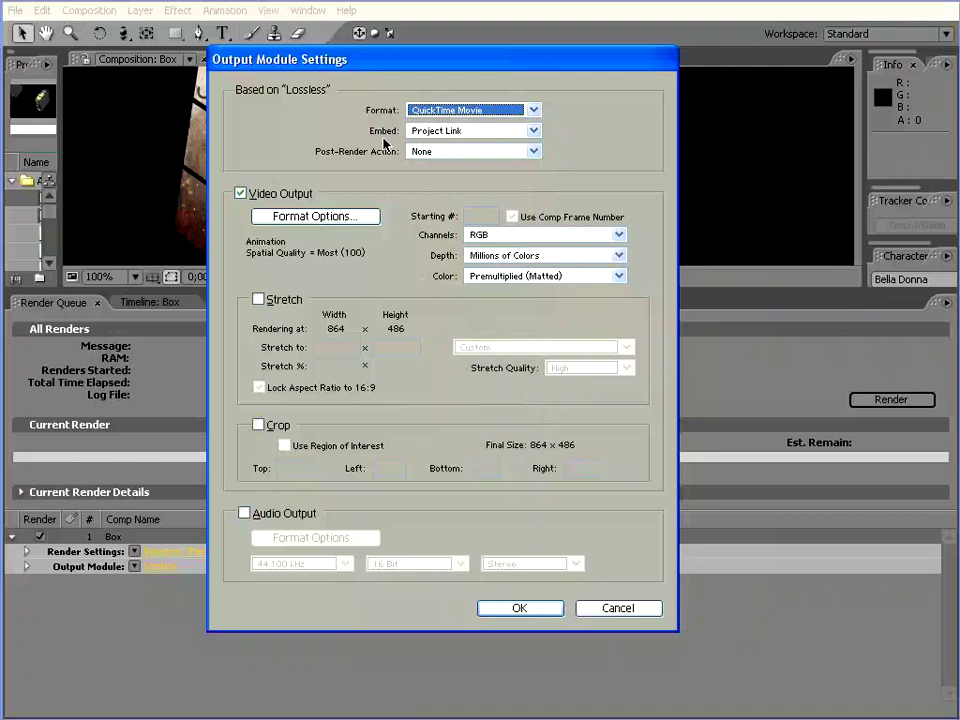
{"action": "left_click", "coordinate": [533, 131]}
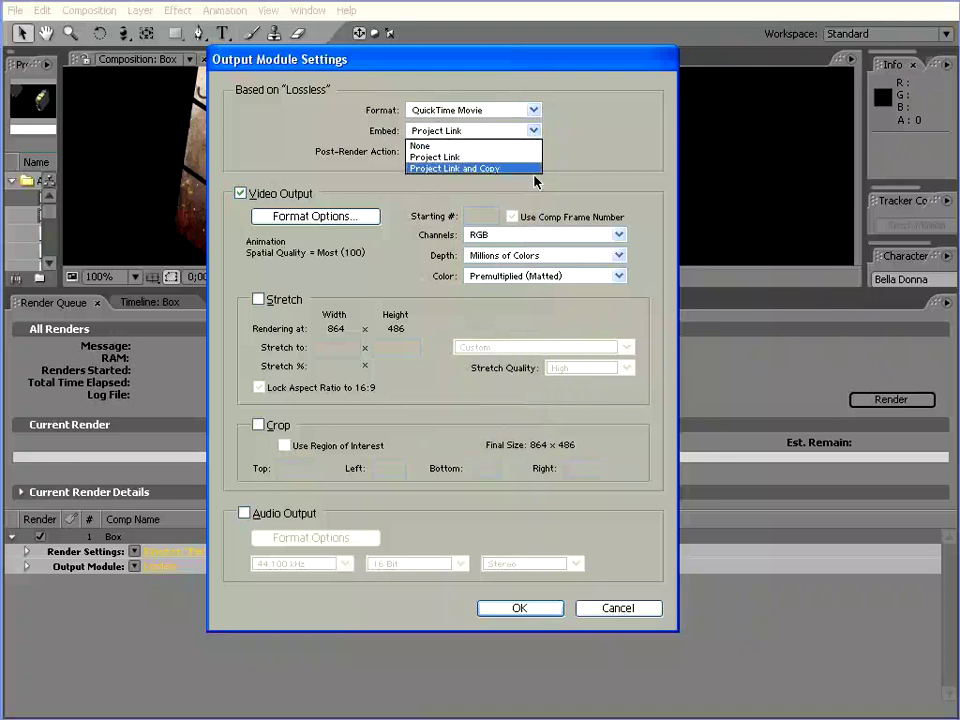
{"action": "left_click", "coordinate": [368, 157]}
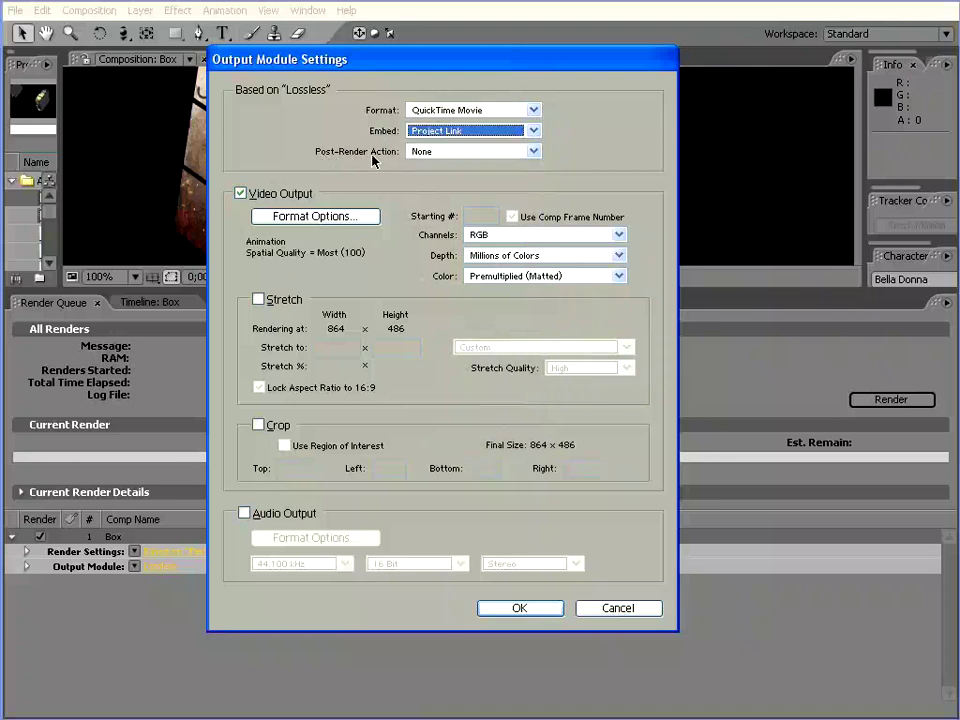
Leave Post-Render Action at None and bring up the QuickTime format options
{"action": "left_click", "coordinate": [533, 152]}
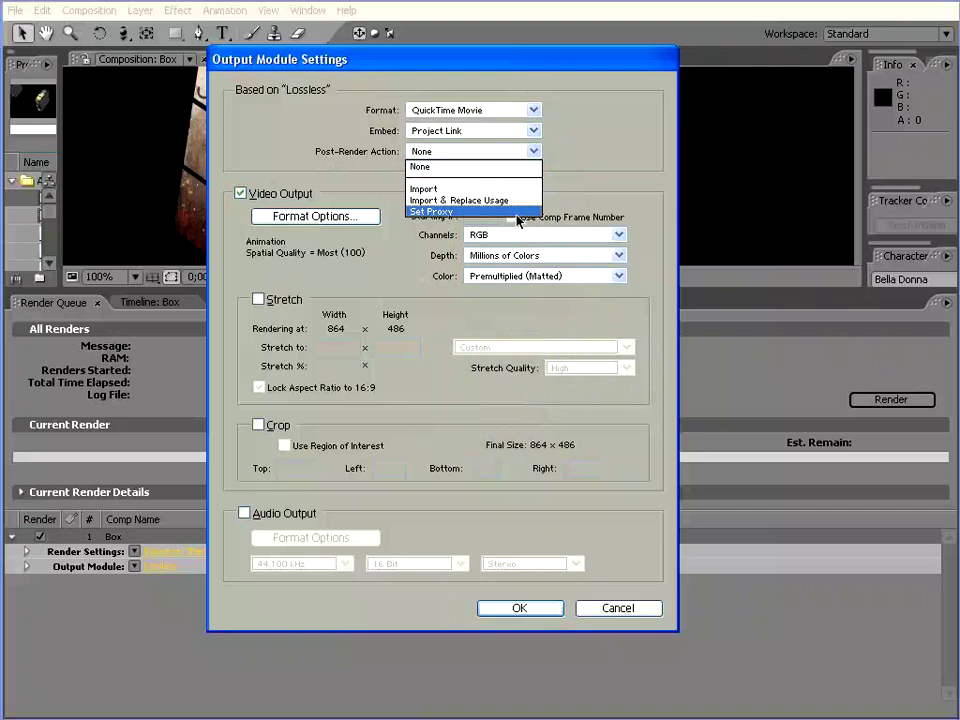
{"action": "left_click", "coordinate": [487, 168]}
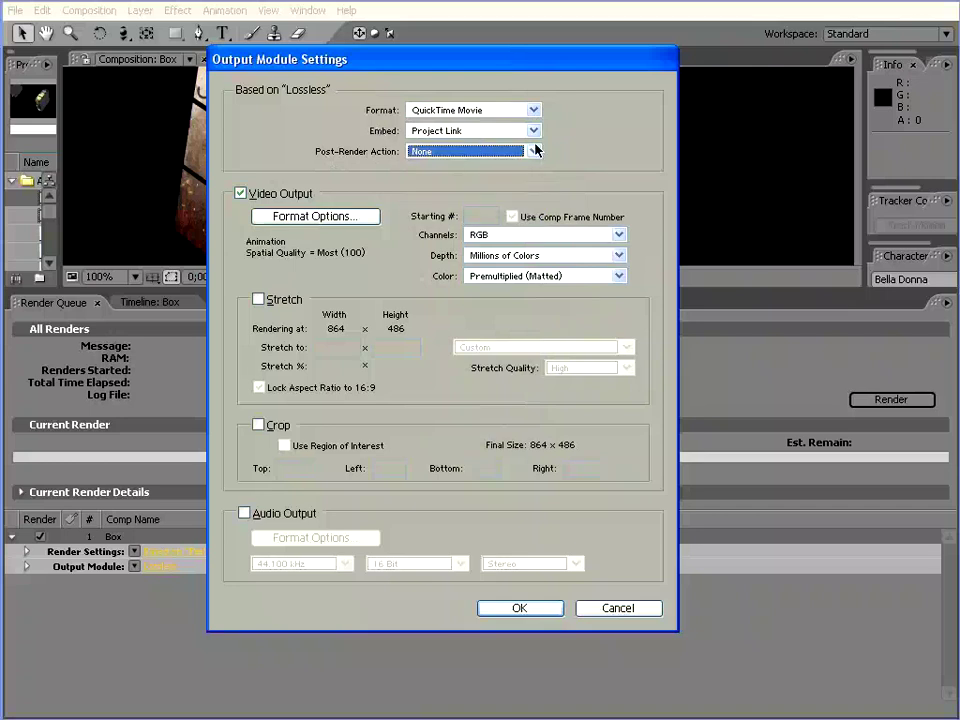
{"action": "left_click", "coordinate": [328, 217]}
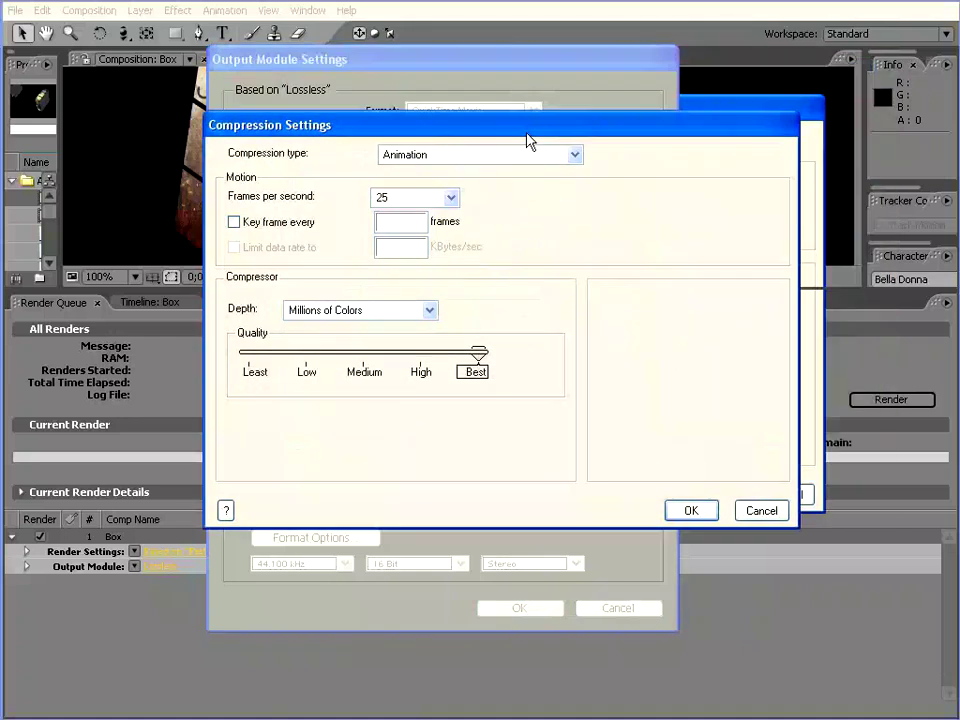
Choose Animation compression, a 23.98 fps frame rate and Millions of Colors depth
{"action": "left_click", "coordinate": [538, 183]}
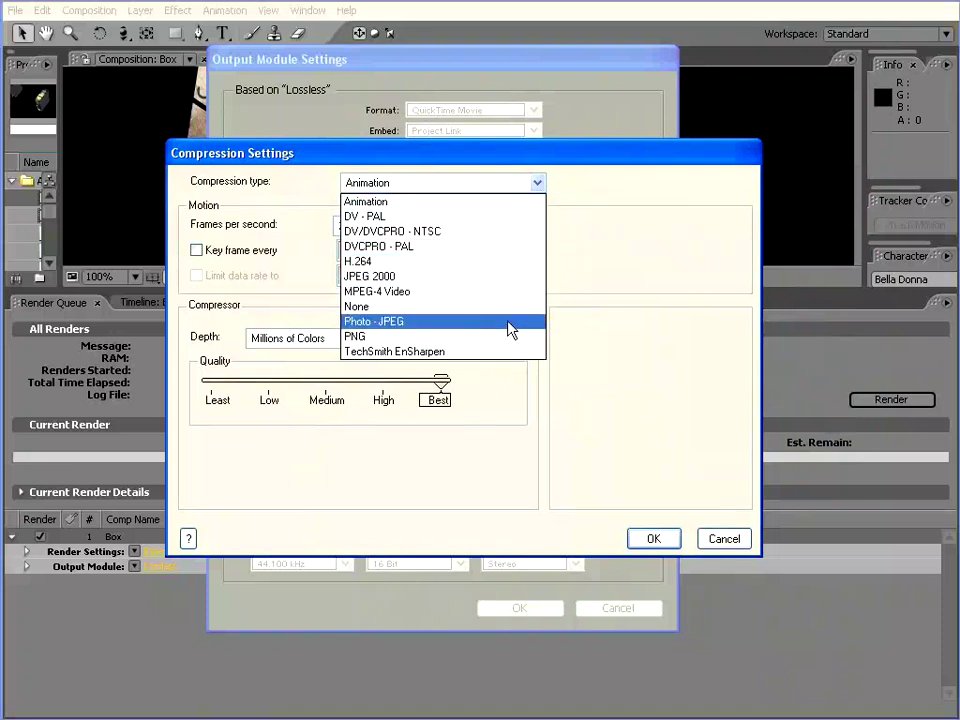
{"action": "left_click", "coordinate": [393, 203]}
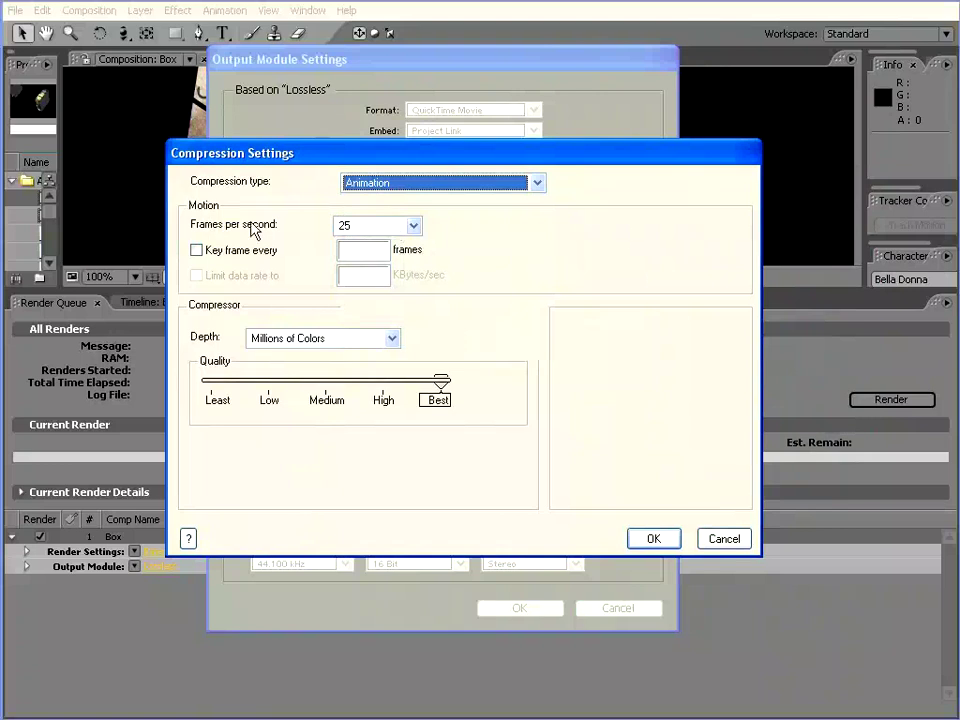
{"action": "left_click", "coordinate": [413, 226]}
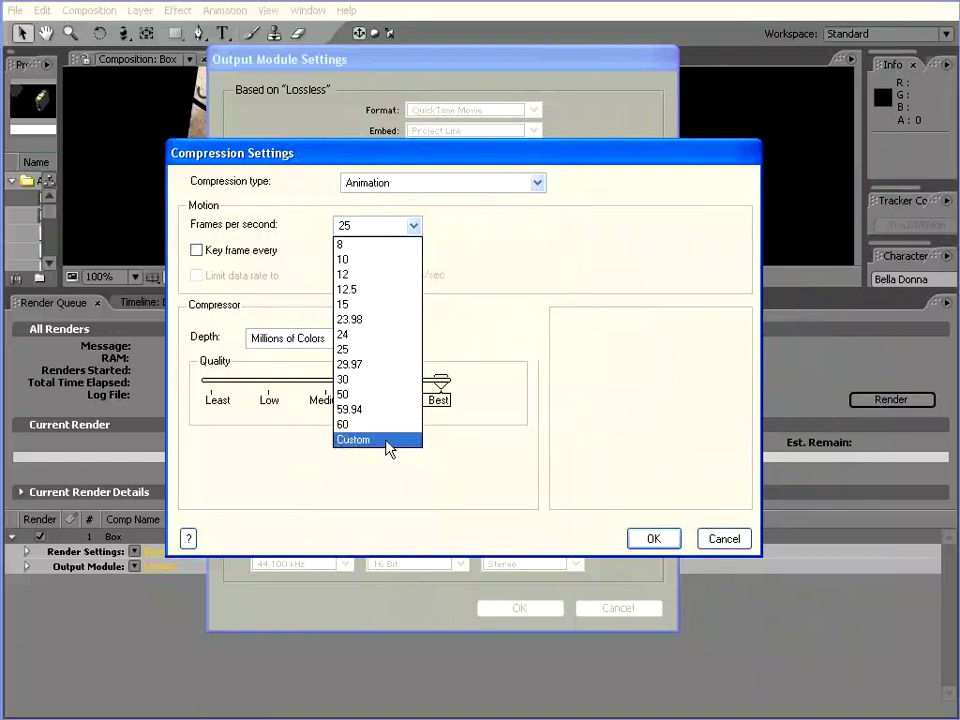
{"action": "left_click", "coordinate": [378, 330]}
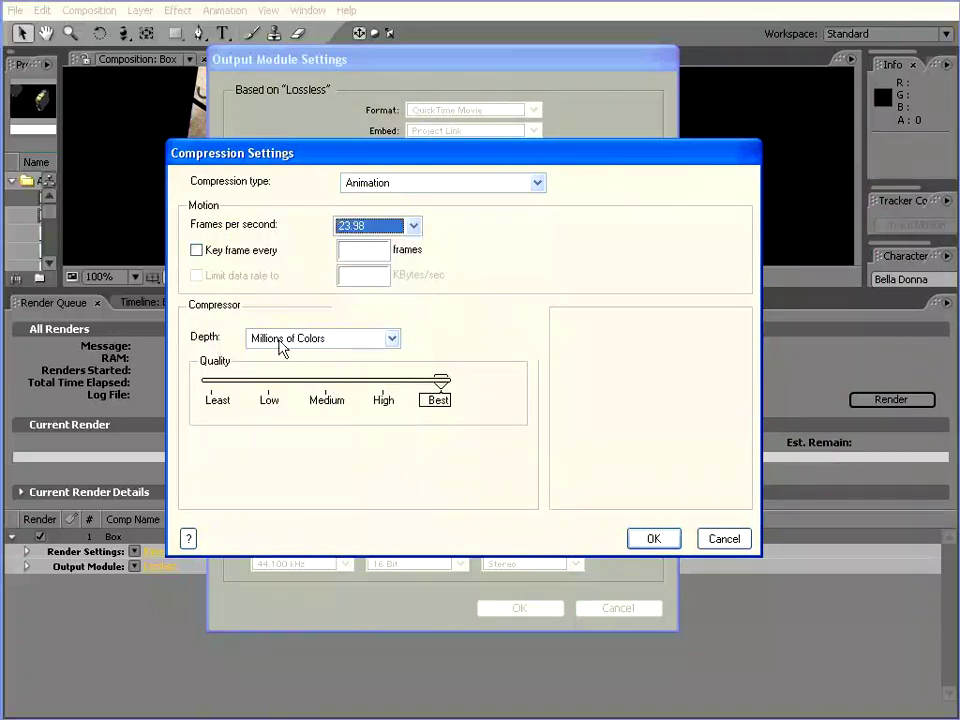
{"action": "left_click", "coordinate": [392, 339]}
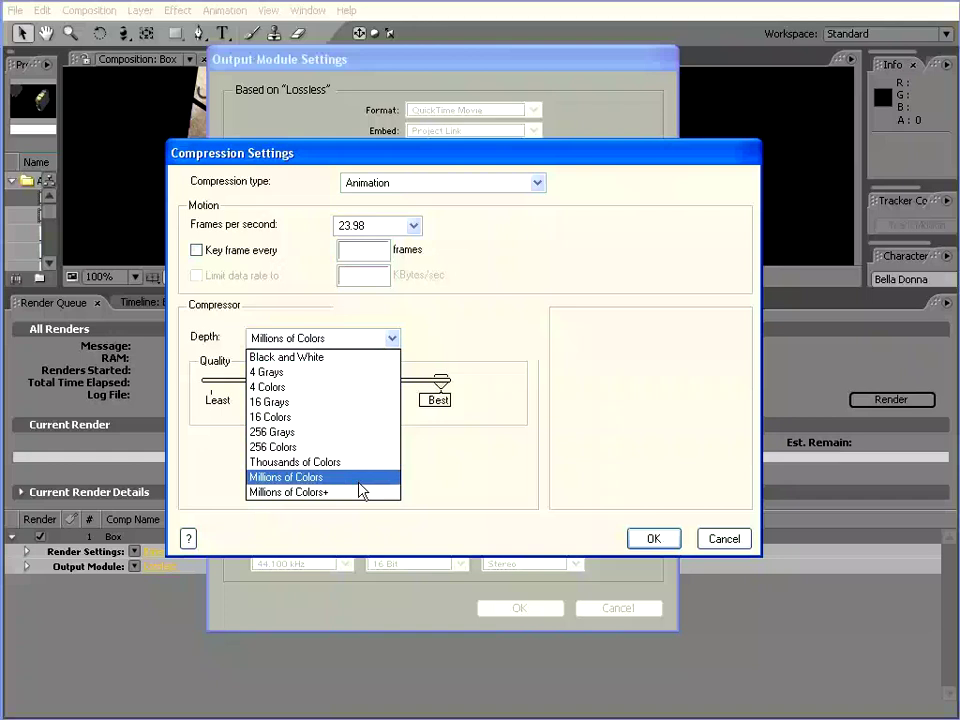
{"action": "left_click", "coordinate": [260, 478]}
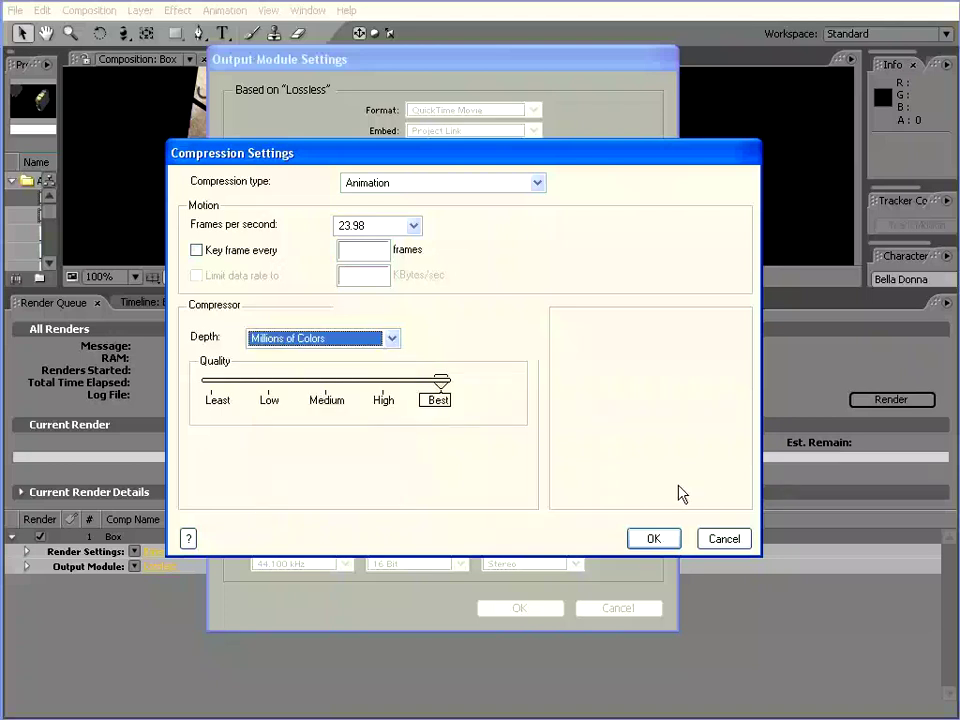
Confirm, dismiss the frame-rate alert, and recheck the compression settings still at 25 fps
{"action": "left_click", "coordinate": [659, 539]}
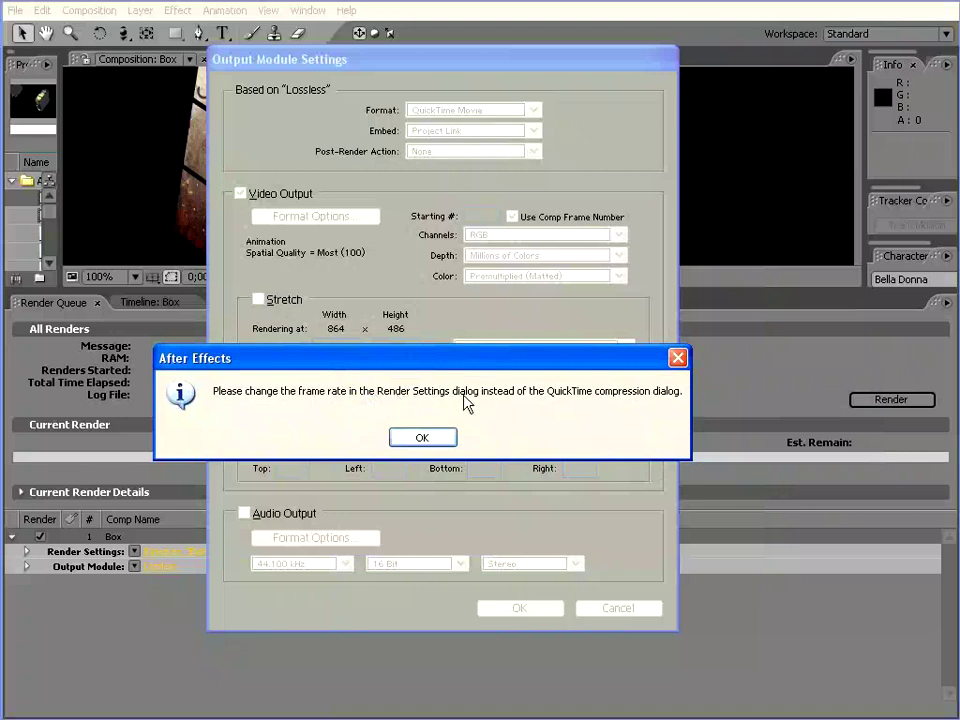
{"action": "left_click", "coordinate": [418, 438]}
{"action": "left_click", "coordinate": [320, 218]}
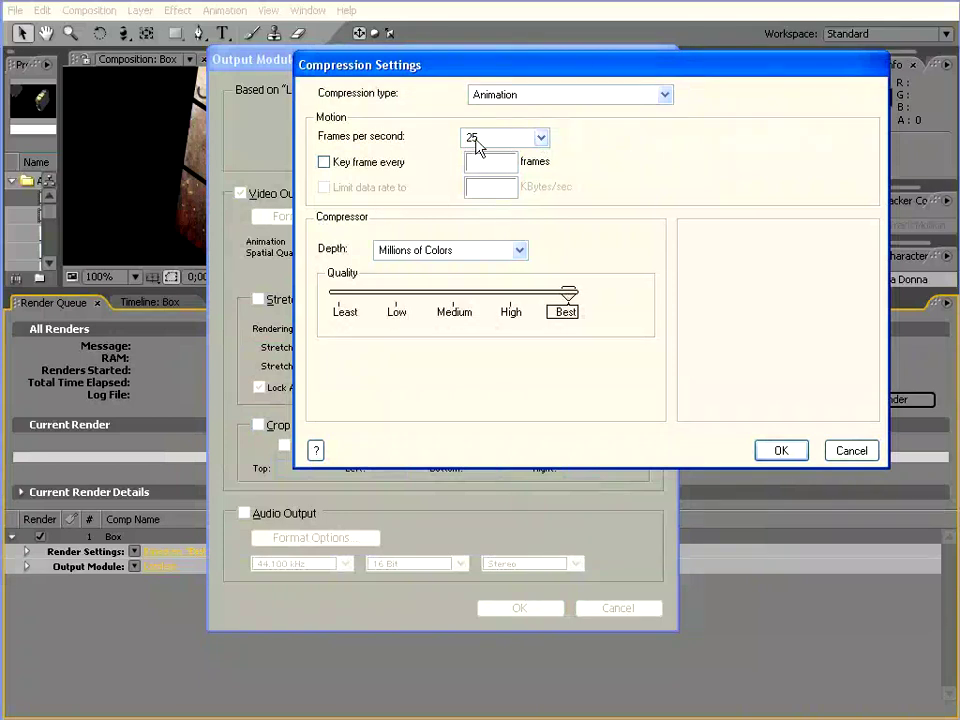
Accept the compression settings, keep RGB output channels, and confirm the Output Module Settings
{"action": "left_click", "coordinate": [785, 454]}
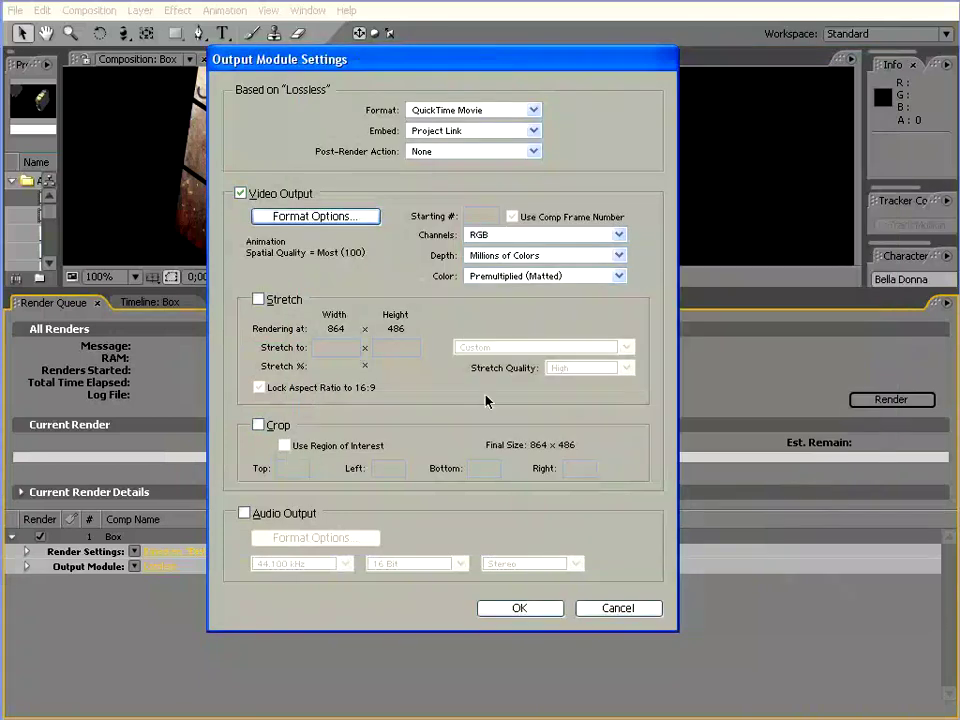
{"action": "left_click", "coordinate": [557, 240]}
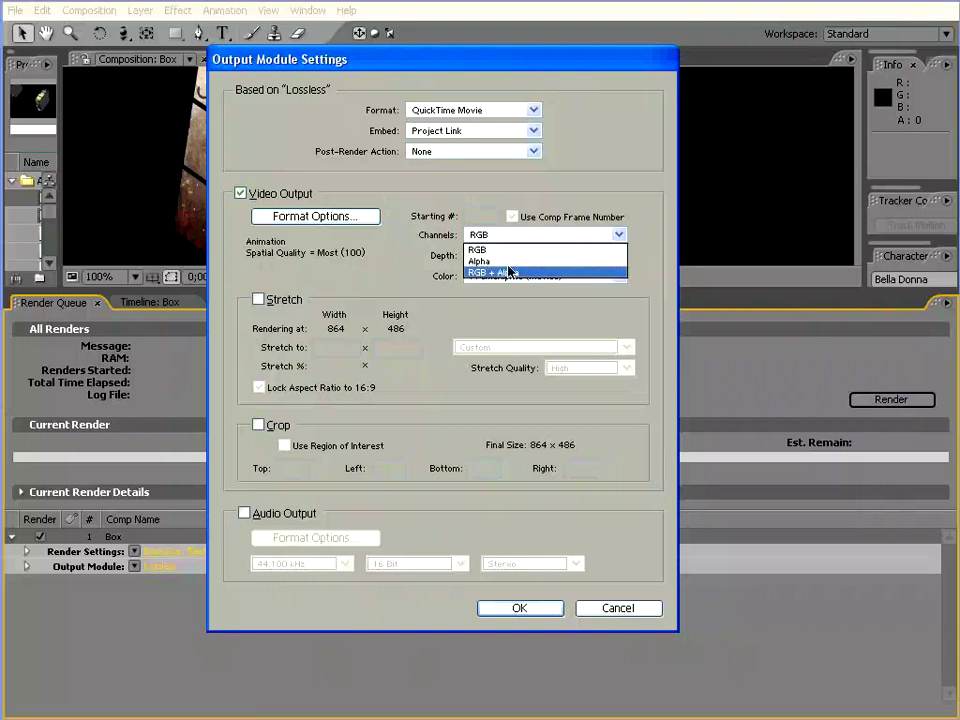
{"action": "left_click", "coordinate": [507, 250]}
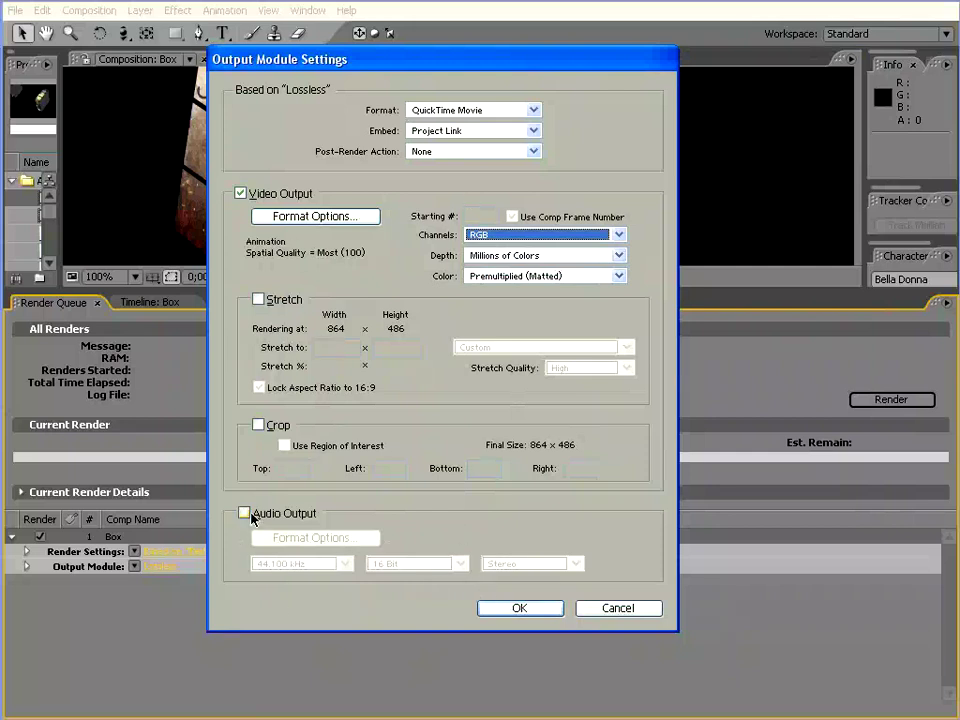
{"action": "left_click", "coordinate": [519, 610]}
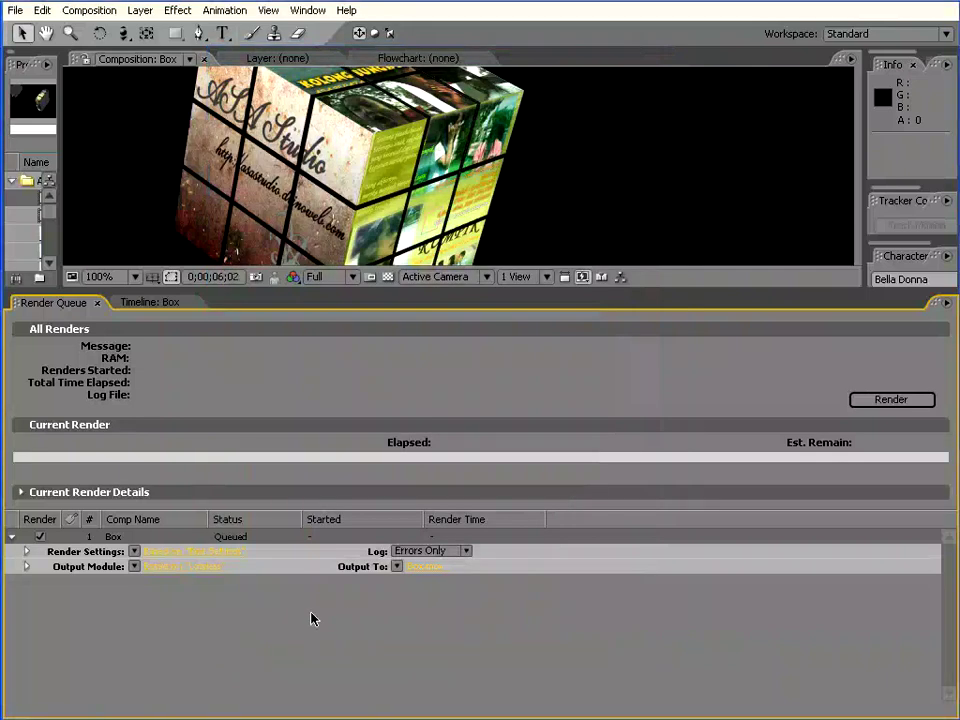
Save the render output as QuickTime movie Box.mov in the MATERI KURSUS folder
{"action": "left_click", "coordinate": [418, 568]}
{"action": "left_click_drag", "start_coordinate": [549, 199], "coordinate": [464, 224]}
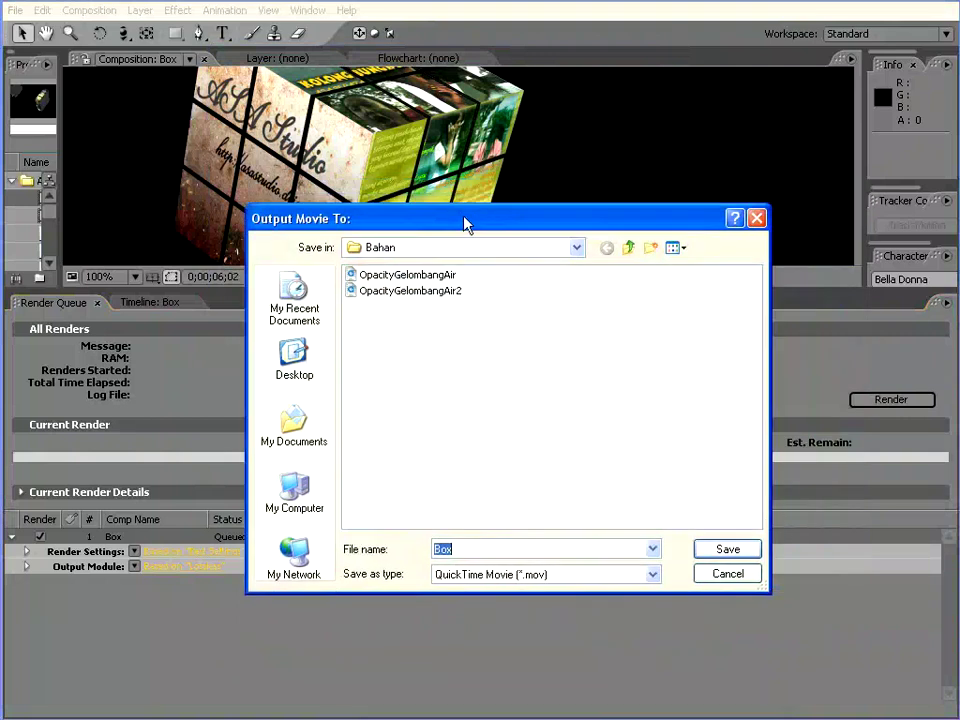
{"action": "left_click", "coordinate": [504, 250]}
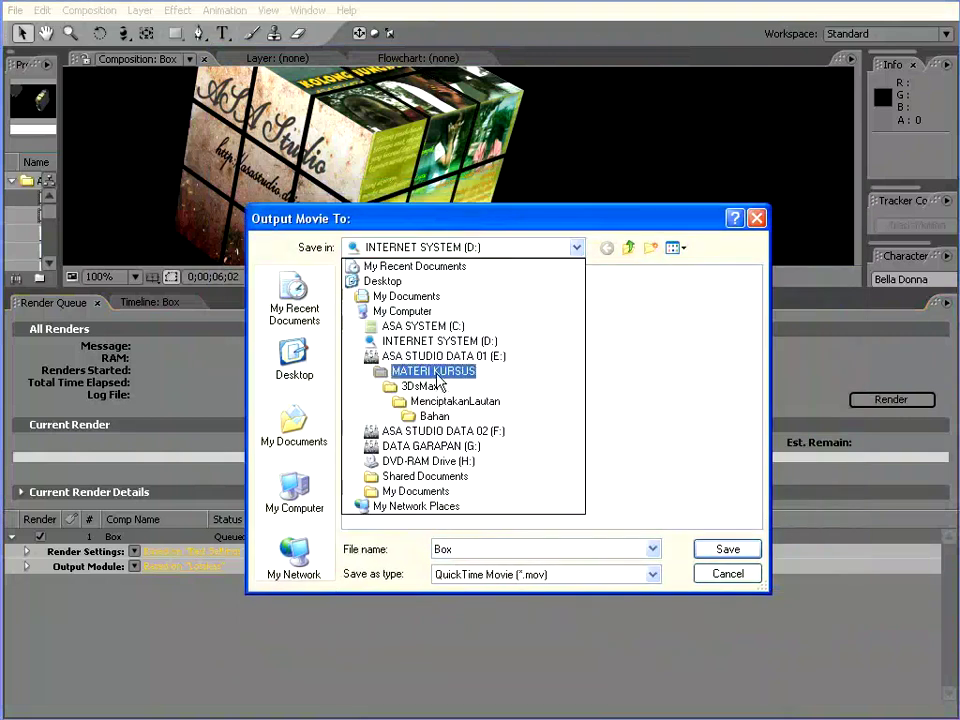
{"action": "left_click", "coordinate": [437, 372]}
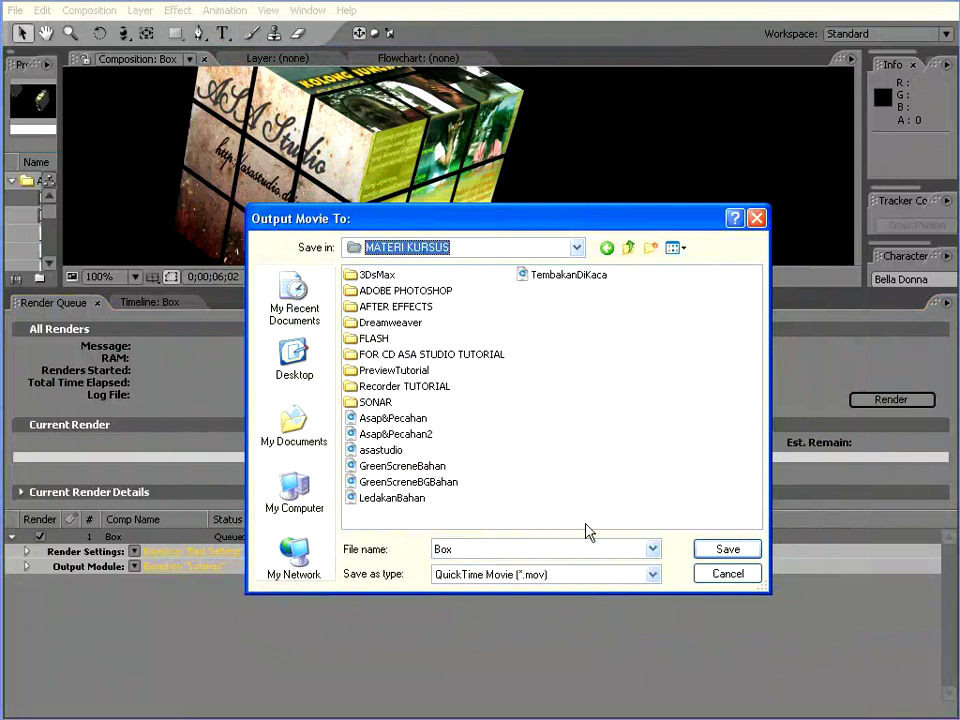
{"action": "left_click", "coordinate": [729, 550]}
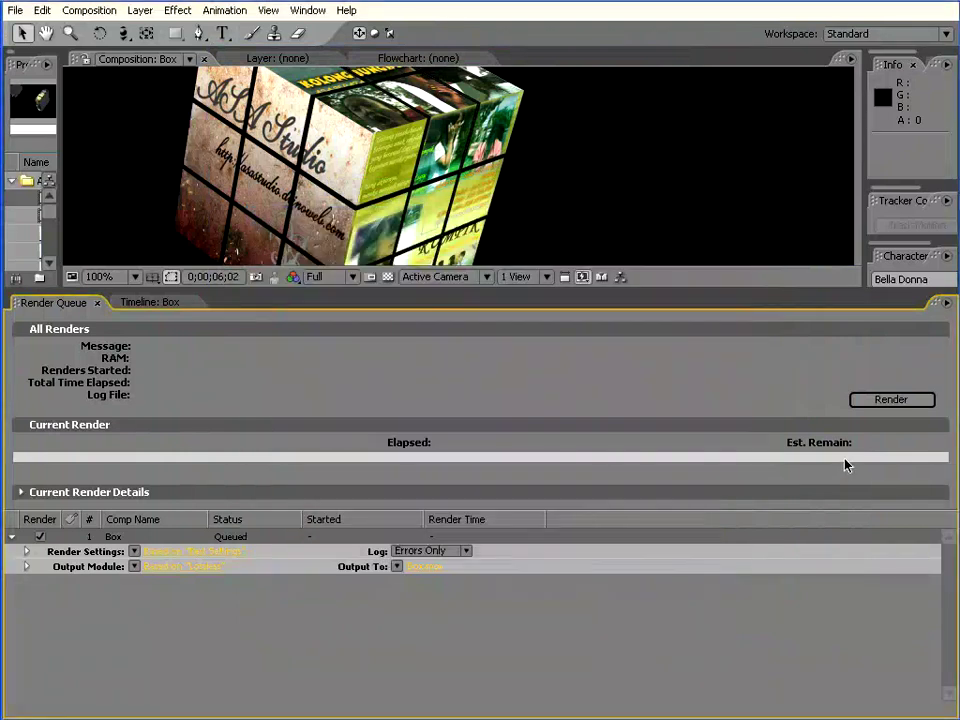
Start rendering the Box composition to Box.mov, 182 frames
{"action": "left_click", "coordinate": [900, 402]}
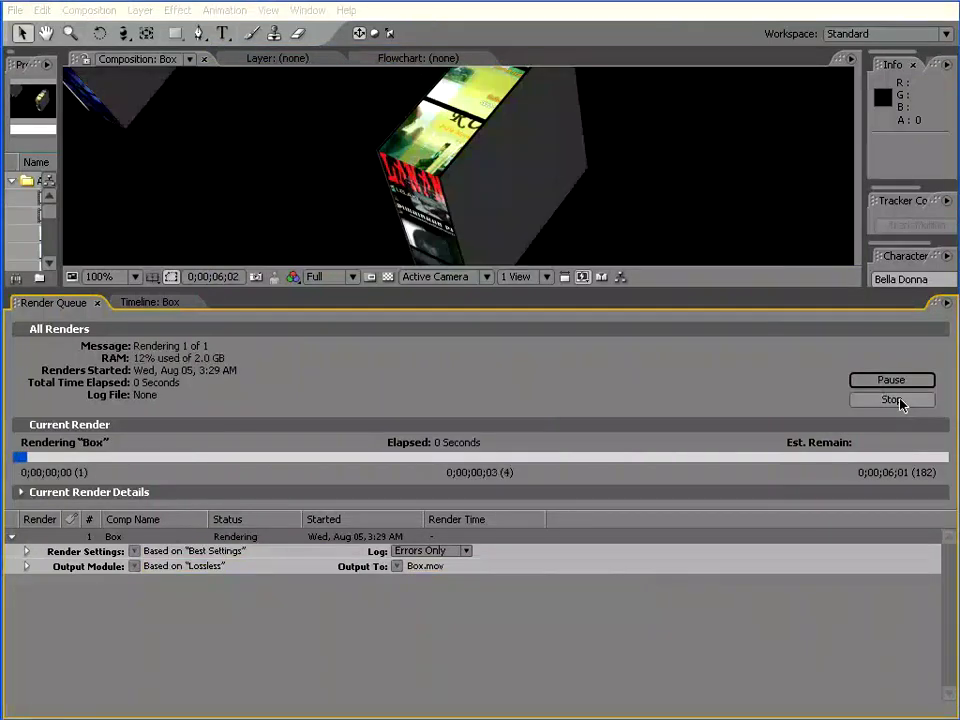